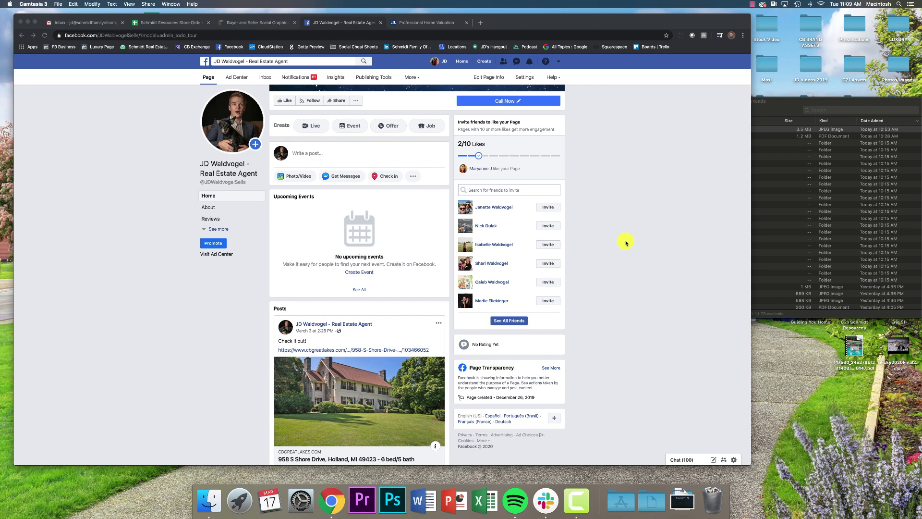
Preview the Value of Home image from the Downloads folder.
left_click(777, 100)
key("space")
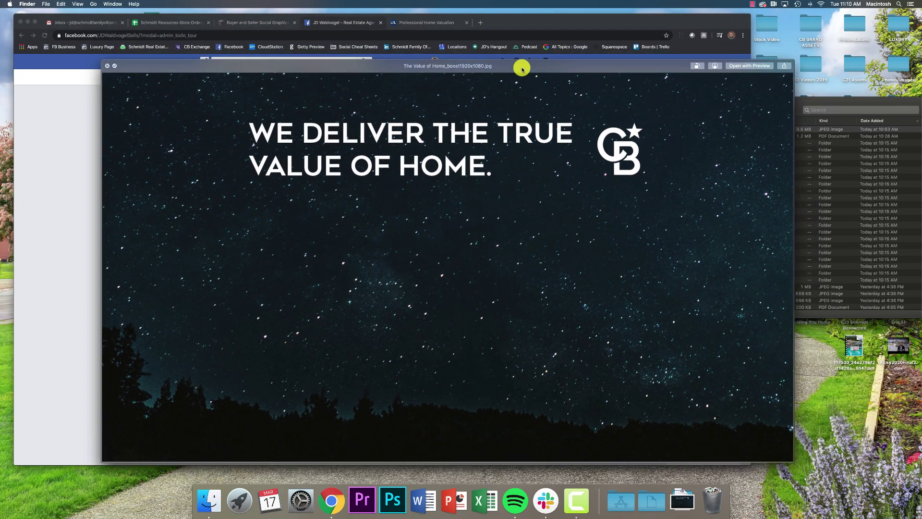
left_click_drag(409, 22, 511, 49)
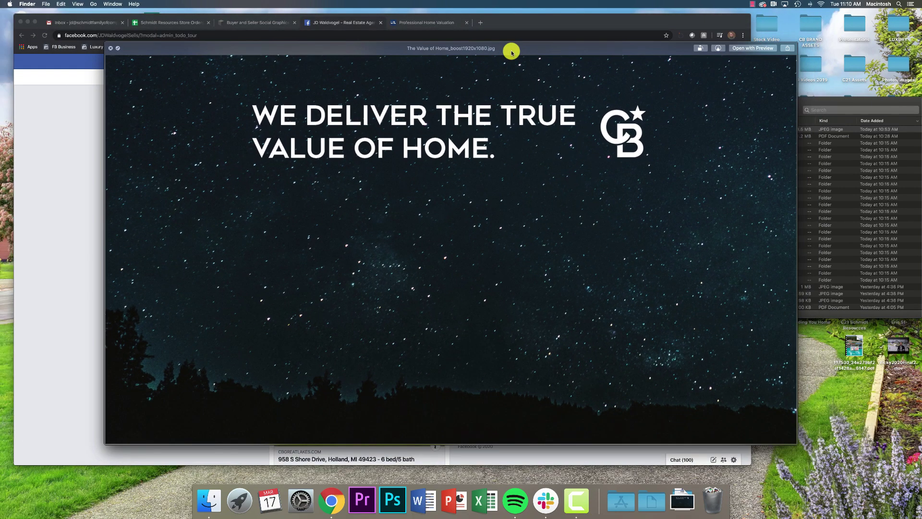
key("space")
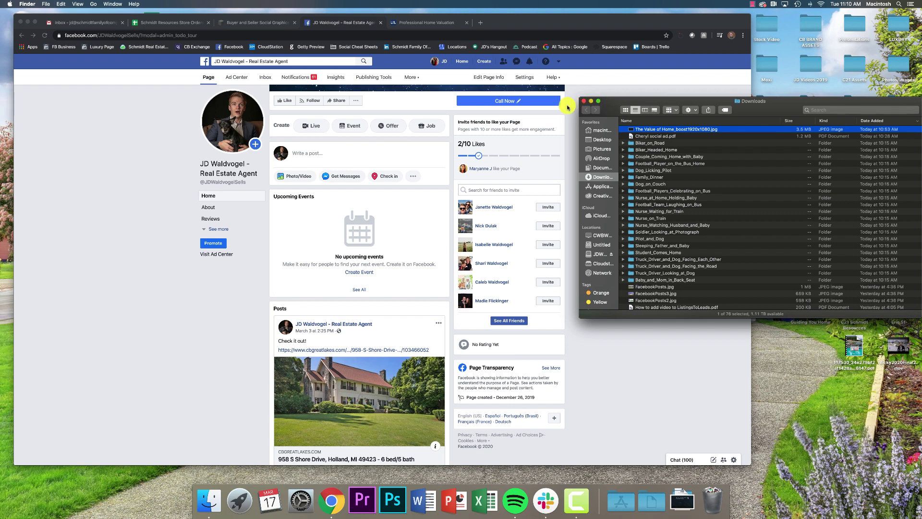
Start a new post and attach The Value of Home_boost1920x1080.jpg from Downloads.
left_click(308, 158)
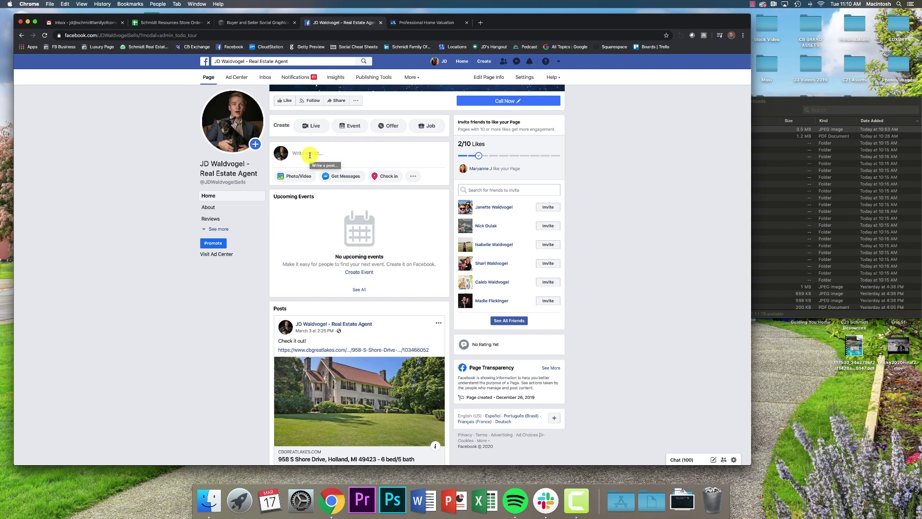
left_click(310, 155)
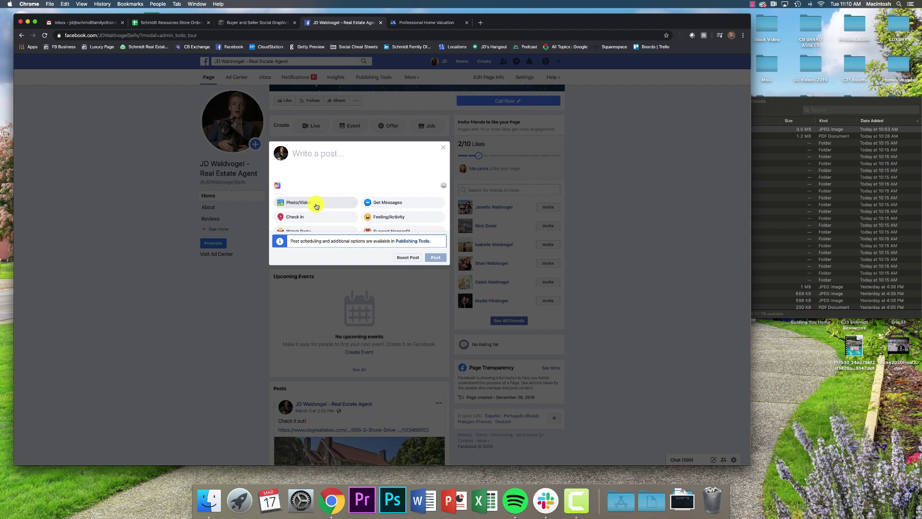
left_click(322, 205)
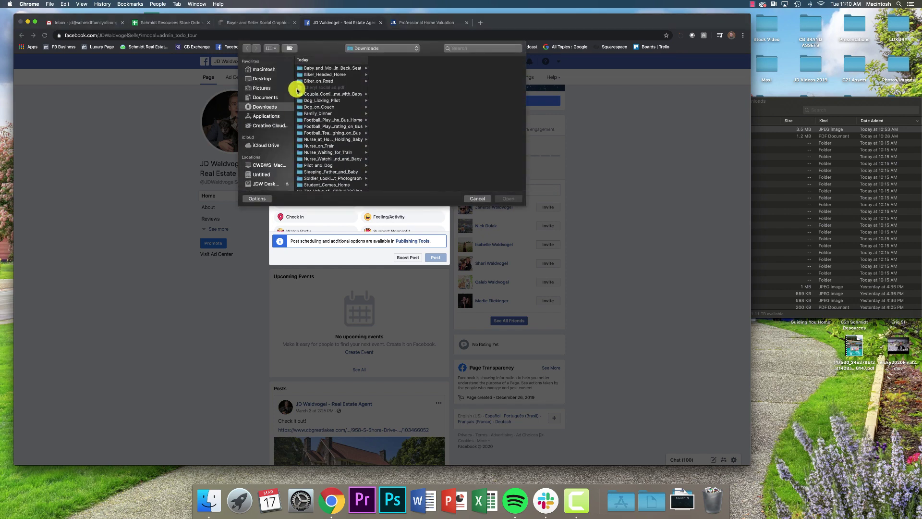
scroll(325, 134, "down", 3)
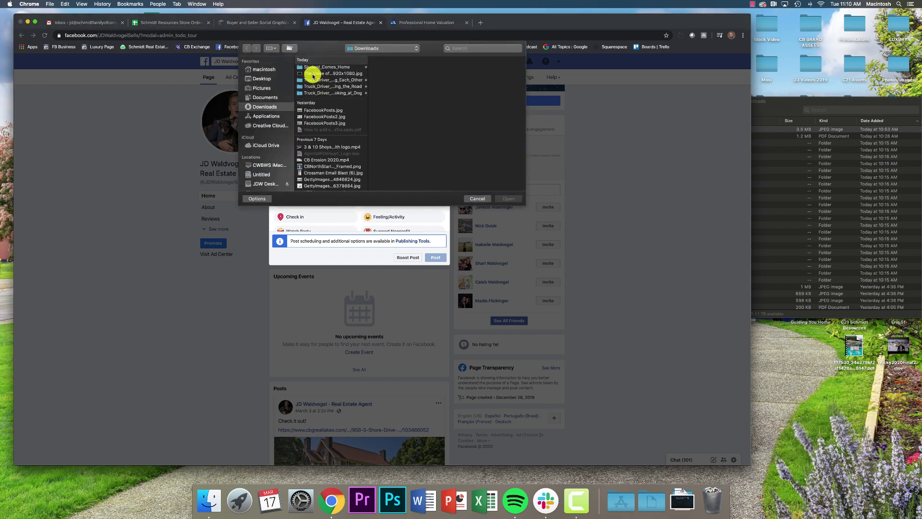
left_click(312, 73)
left_click(501, 198)
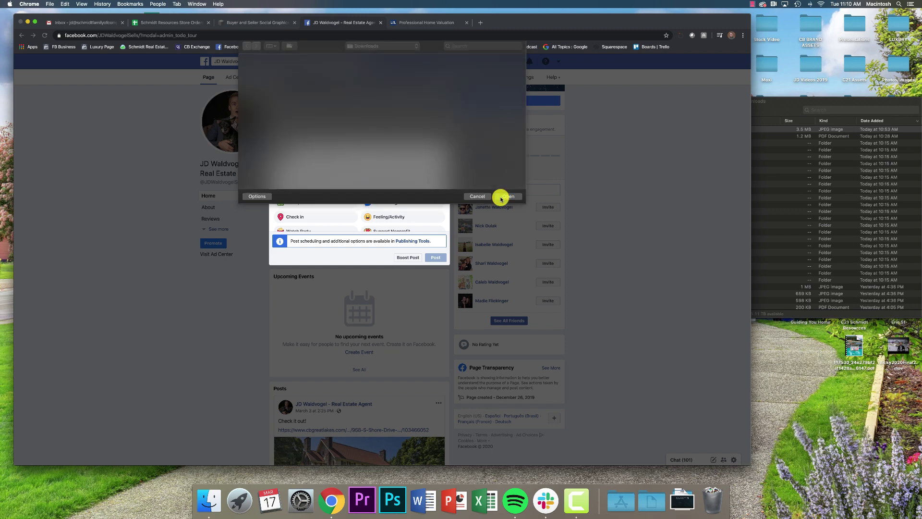
Highlight the 'If you boost, make sure to have a clear call-to-action' tip on the Squarespace page.
left_click(243, 25)
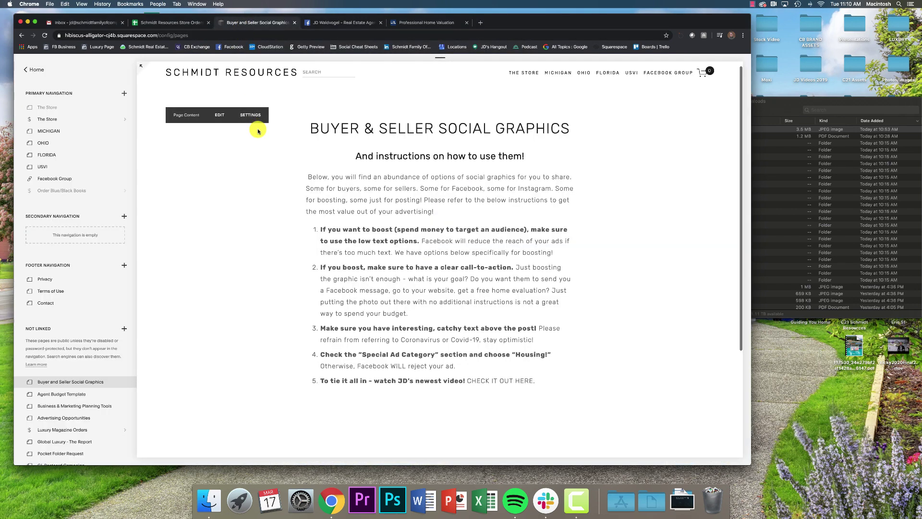
scroll(259, 137, "down", 3)
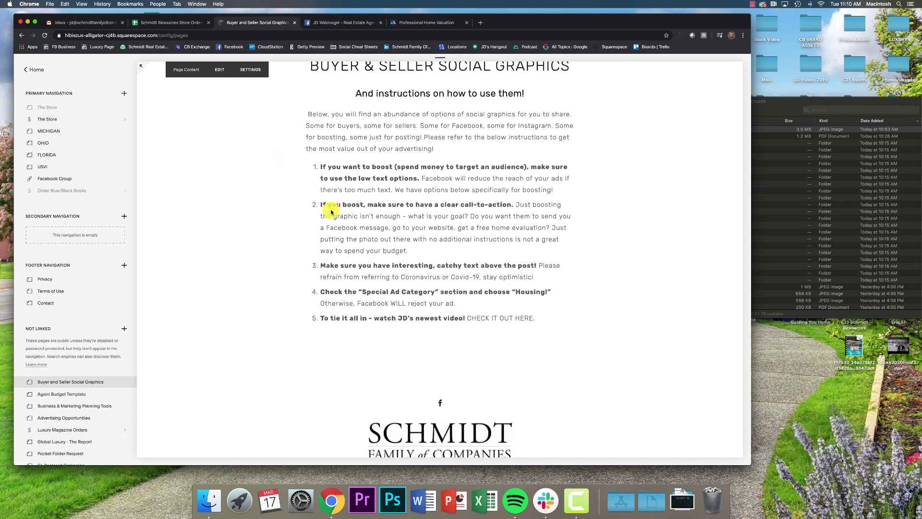
left_click_drag(336, 204, 413, 204)
left_click(350, 203)
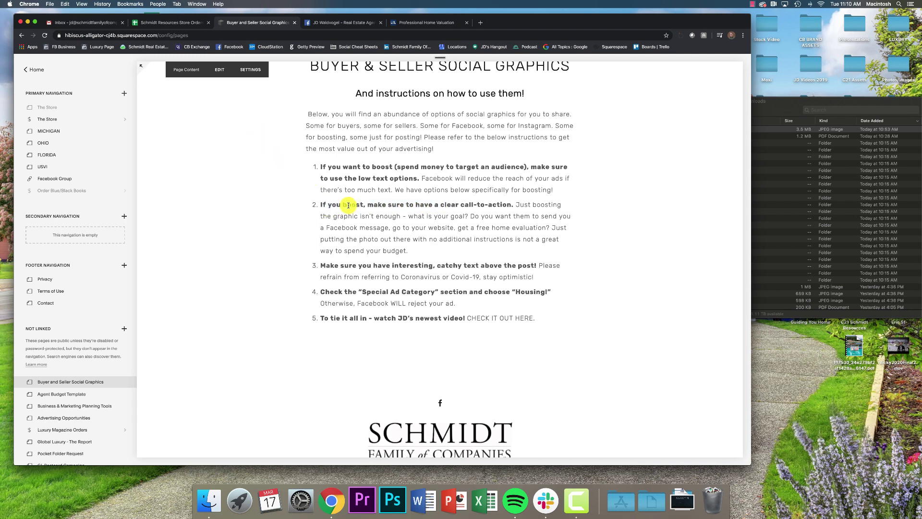
left_click_drag(321, 204, 514, 205)
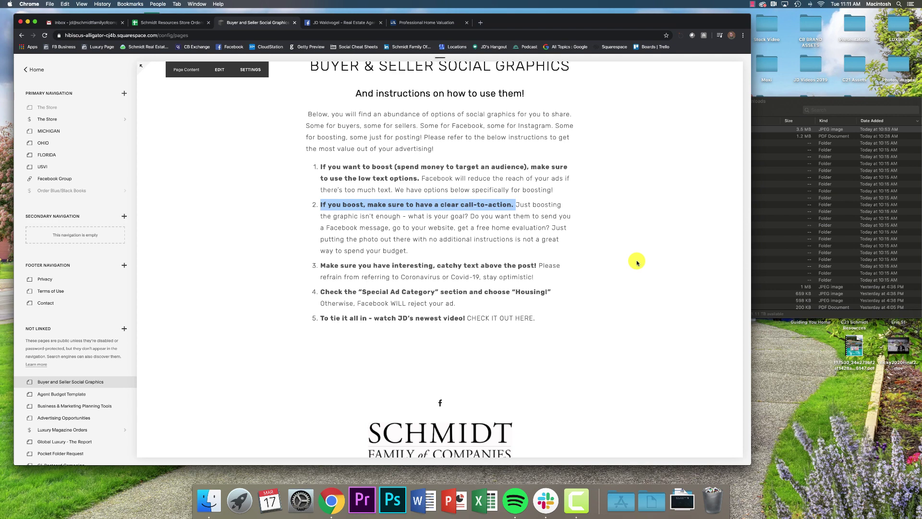
Paste the home-value caption ending 'CLICK BELOW for a complimentary home evaluation!' into the post.
left_click(319, 22)
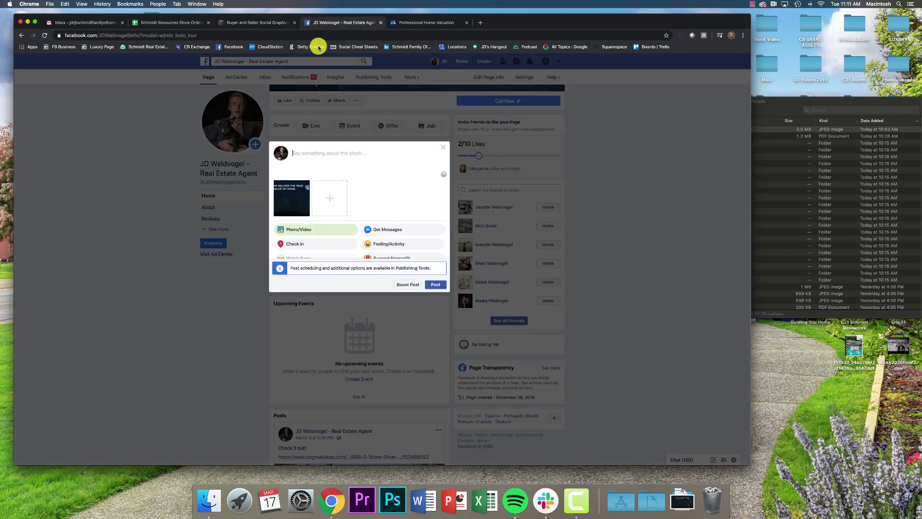
left_click(742, 129)
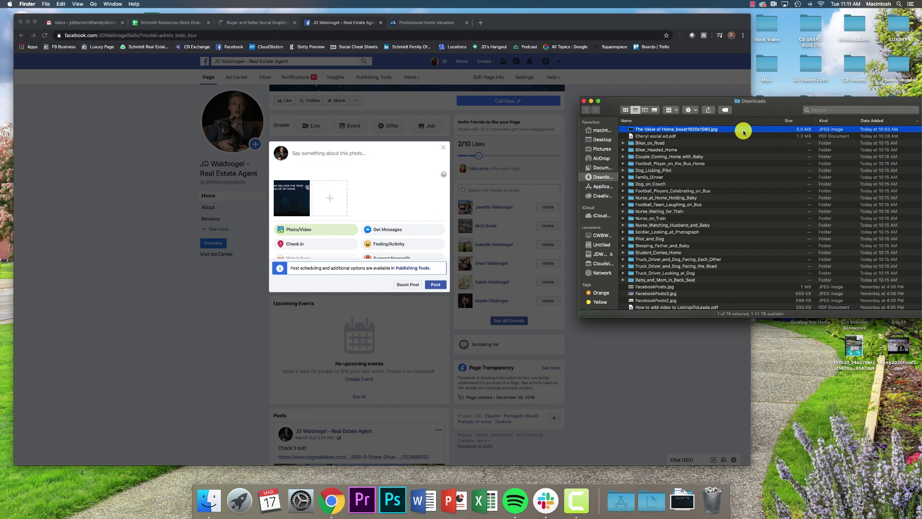
key("space")
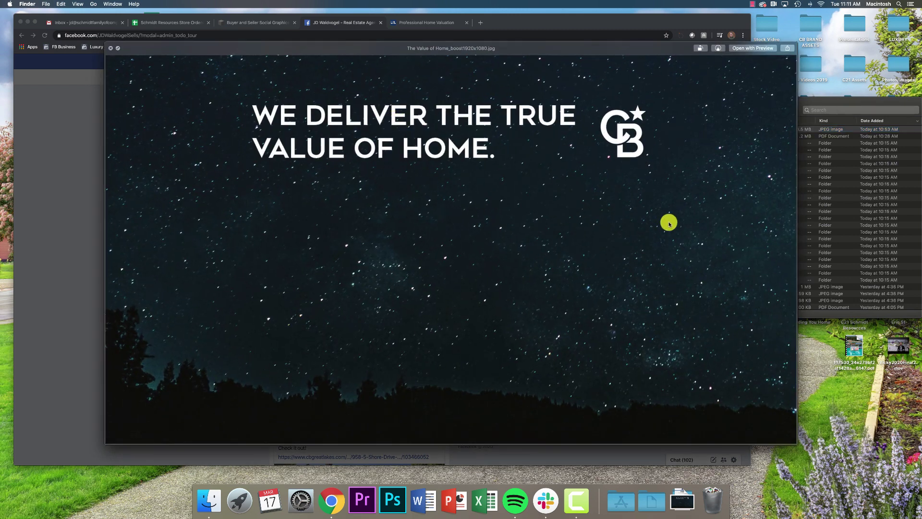
key("space")
left_click(298, 156)
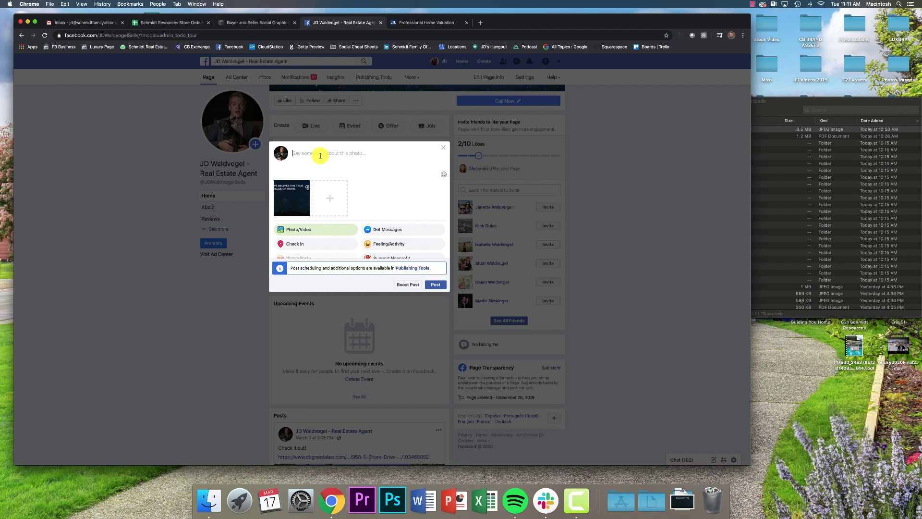
key("super+v")
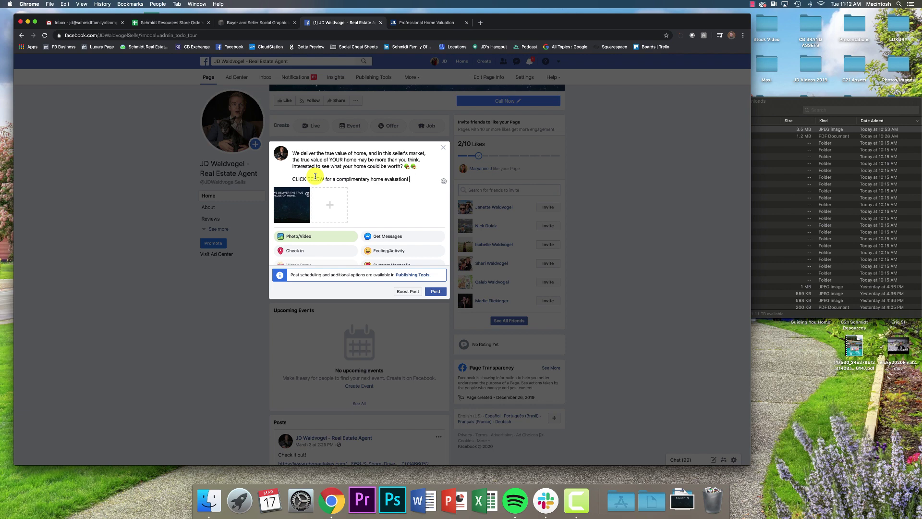
Copy the Listings to Leads home valuation page's URL, then return to the Facebook draft.
left_click(406, 25)
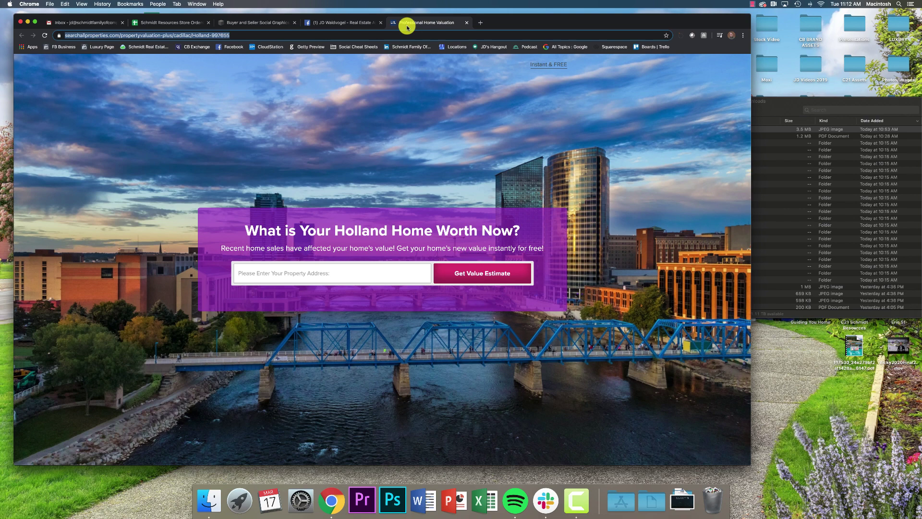
right_click(197, 35)
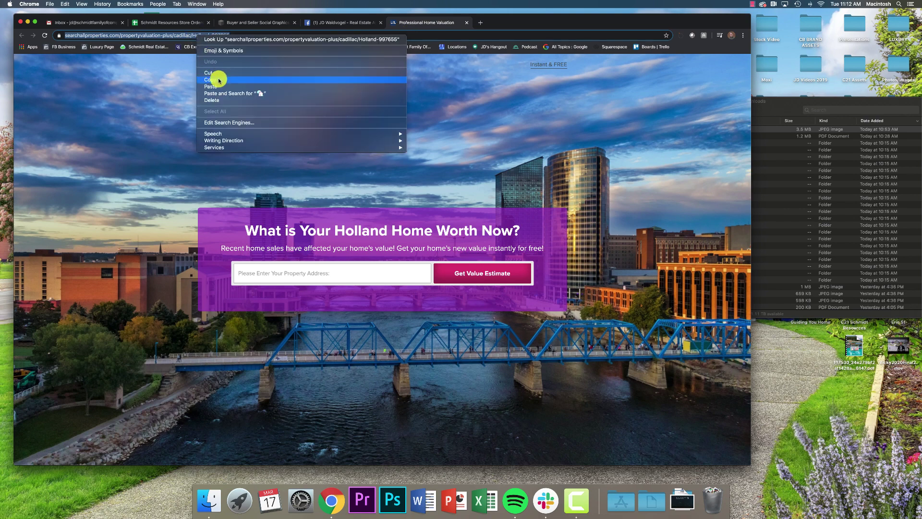
left_click(216, 80)
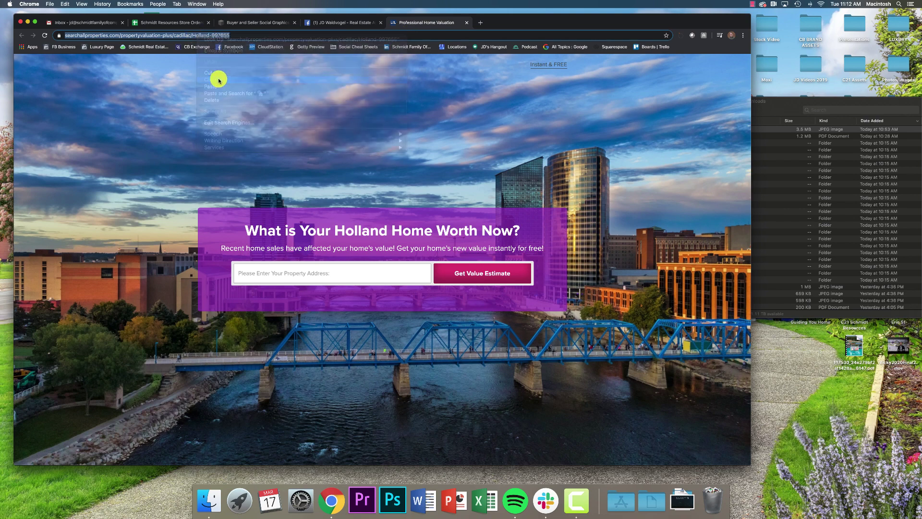
left_click(311, 23)
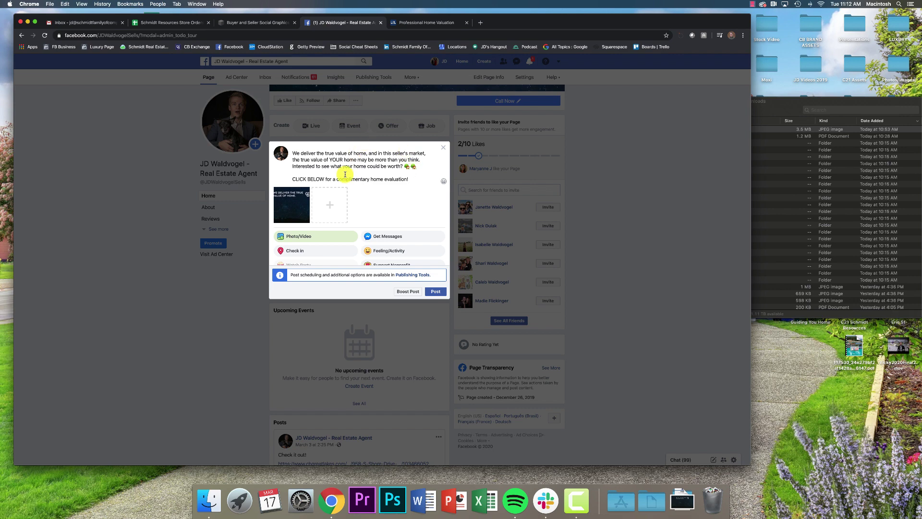
Paste the valuation link on a new line below the caption and publish the post.
key("Return")
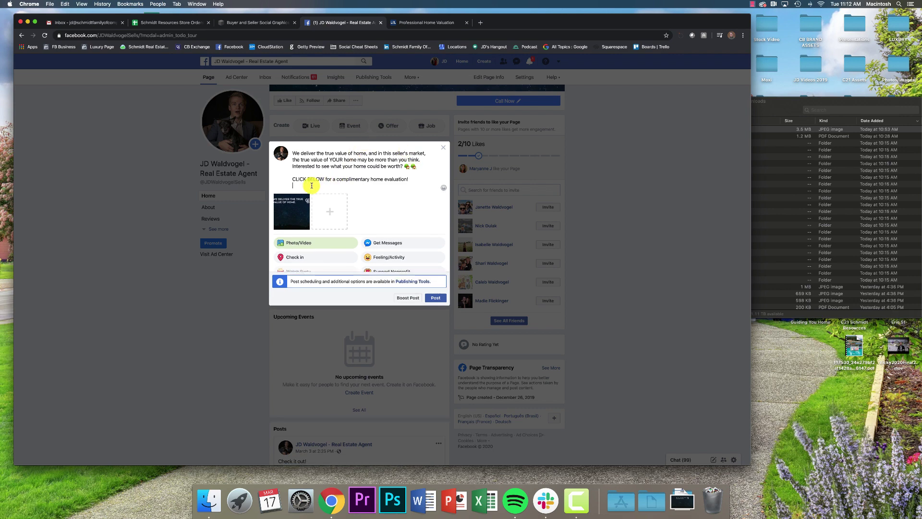
right_click(311, 188)
left_click(331, 234)
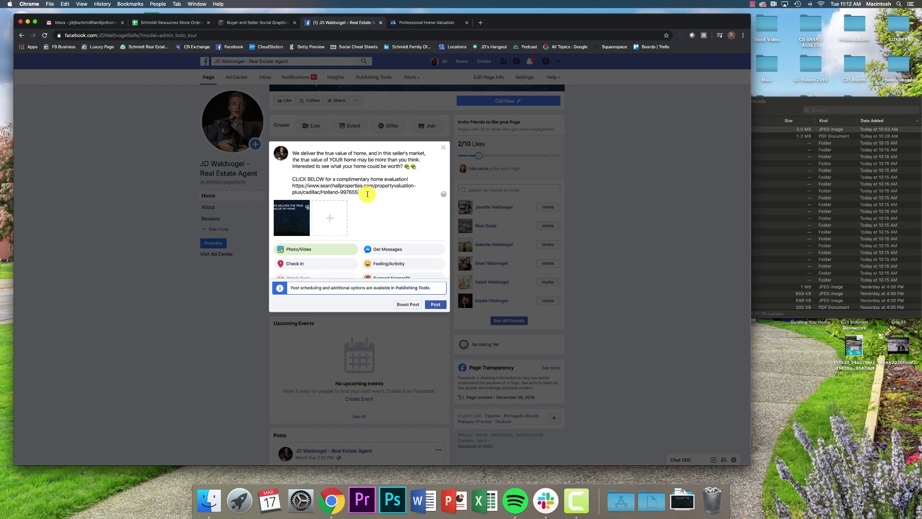
left_click(436, 305)
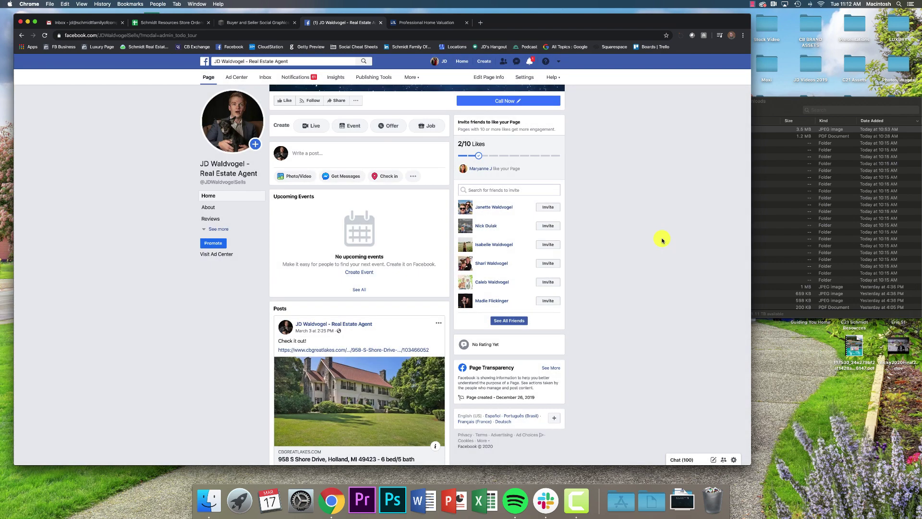
Reload the page and scroll the feed to the newly published Value of Home post.
scroll(581, 244, "down", 3)
scroll(580, 244, "down", 4)
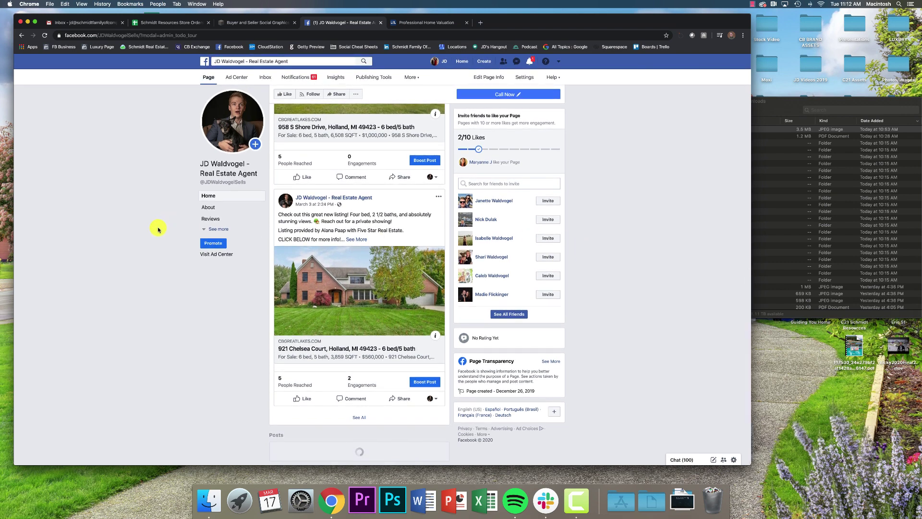
scroll(158, 229, "down", 3)
scroll(159, 229, "down", 2)
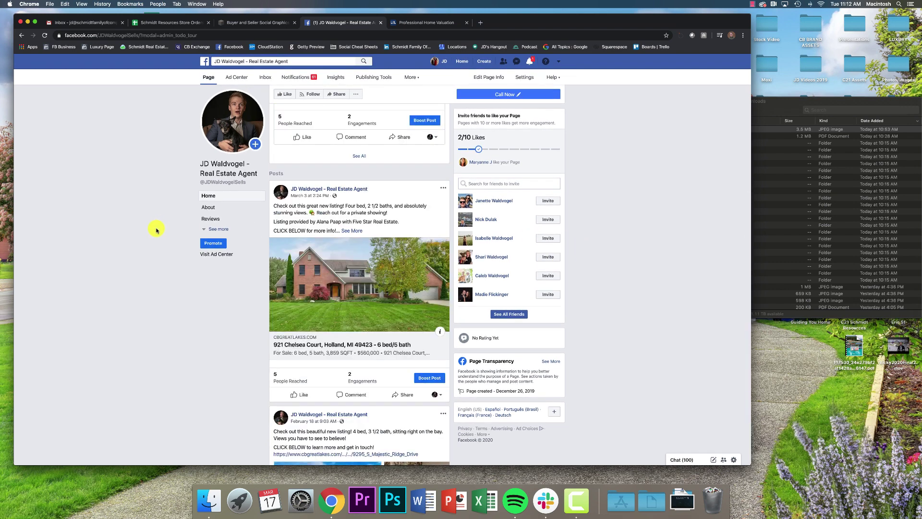
left_click(45, 37)
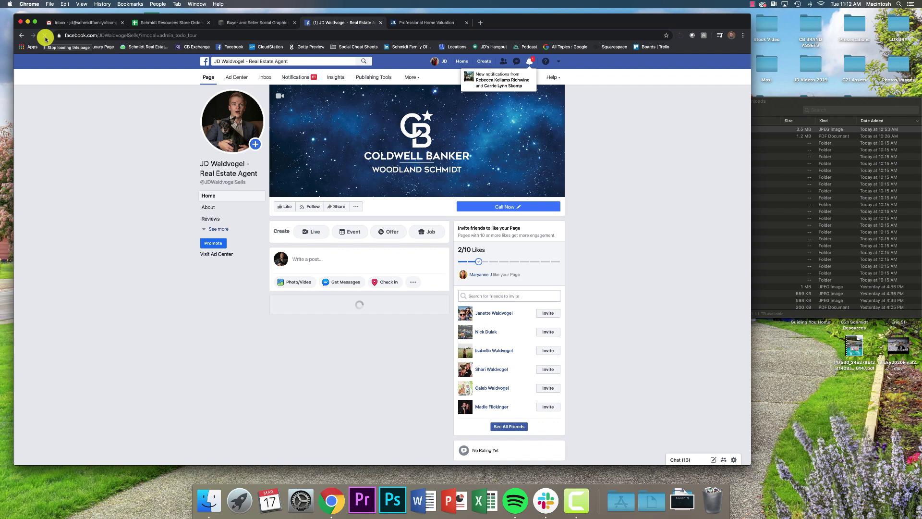
scroll(728, 220, "down", 5)
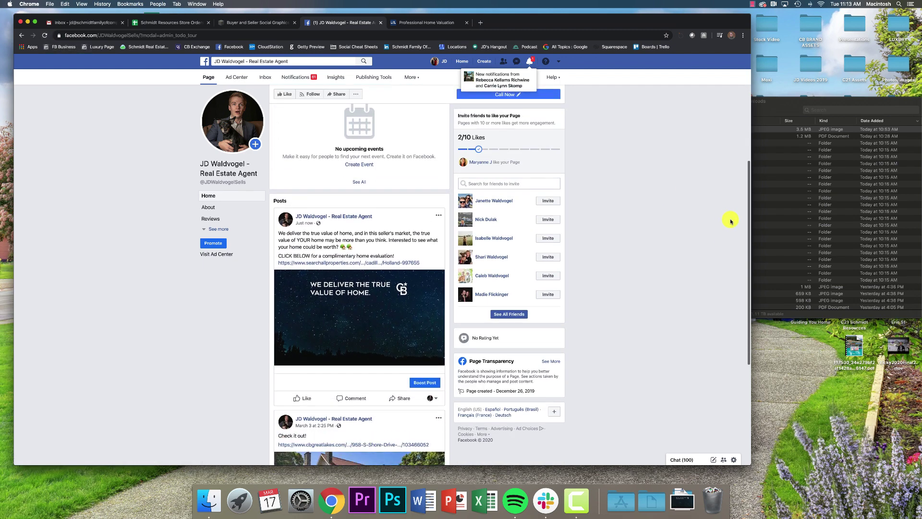
left_click(529, 61)
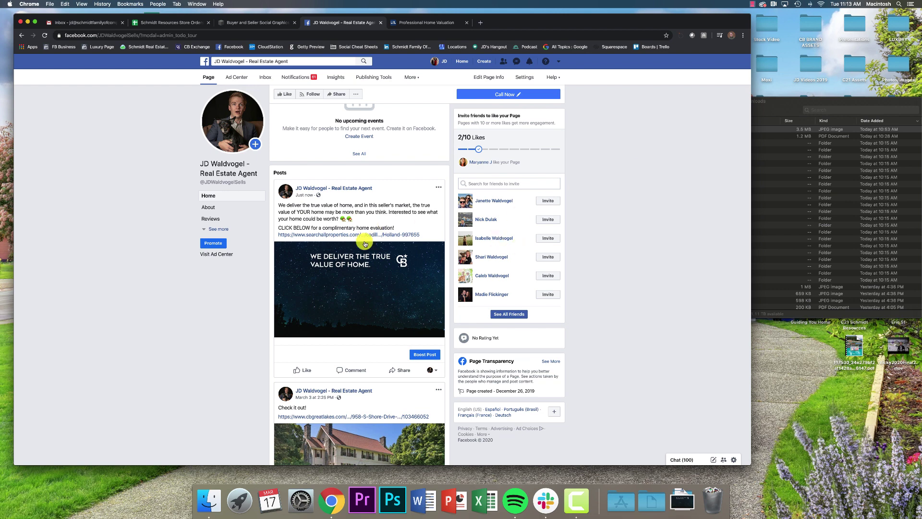
scroll(325, 205, "down", 1)
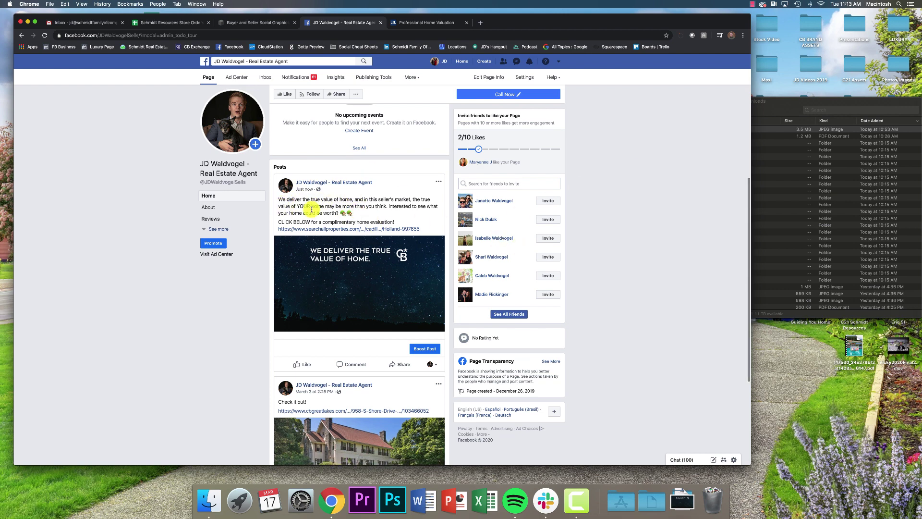
Start a boost for the new Value of Home post.
left_click(429, 349)
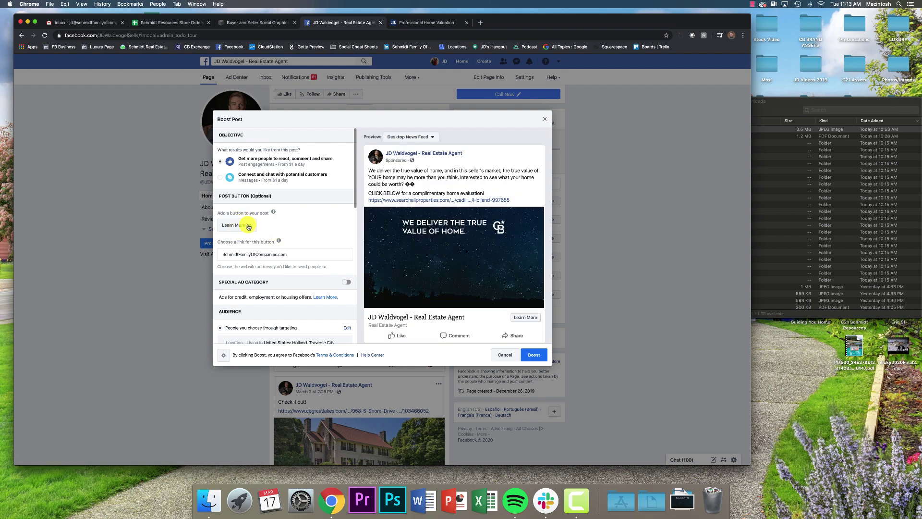
left_click_drag(219, 196, 284, 200)
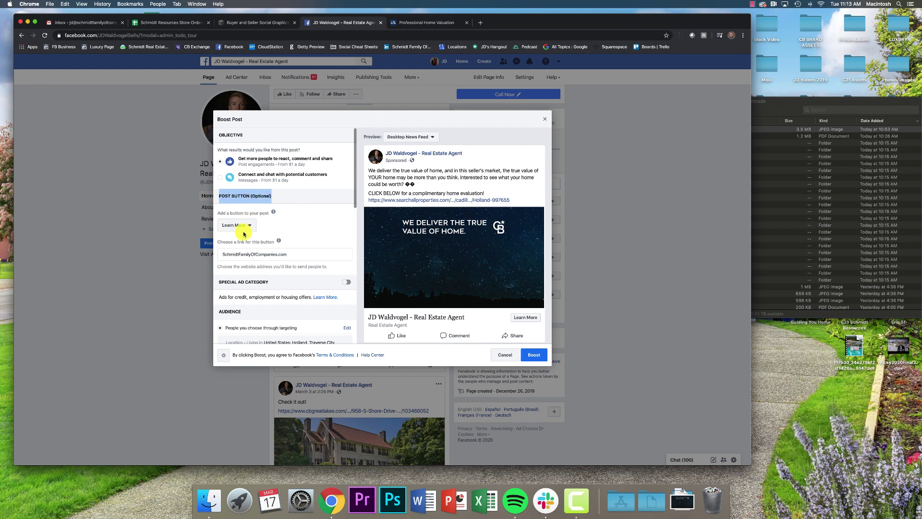
left_click(242, 237)
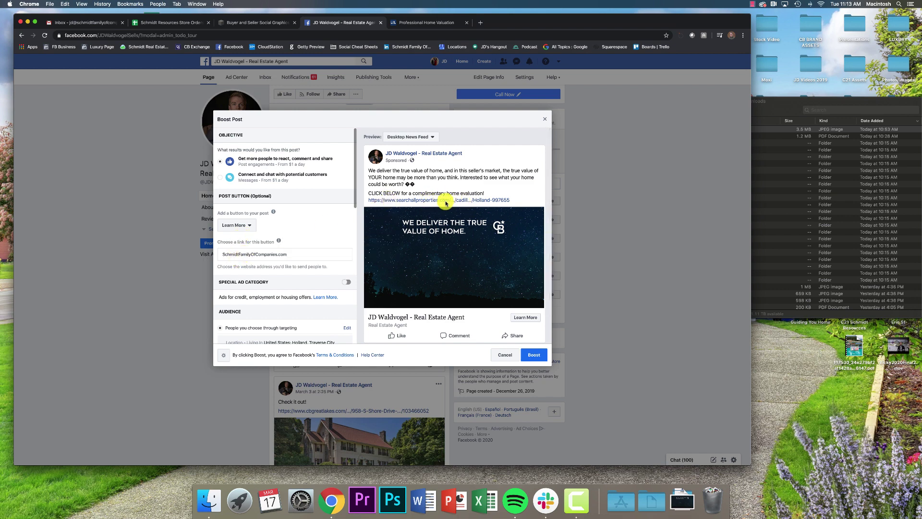
Replace the Learn More button link with the searchallproperties.com valuation URL.
left_click(286, 253)
left_click_drag(285, 253, 222, 255)
right_click(226, 254)
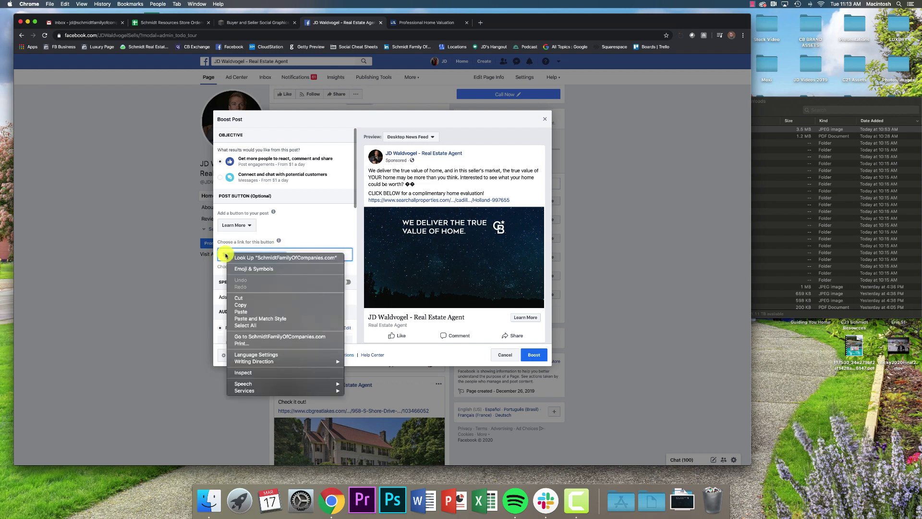
left_click(245, 313)
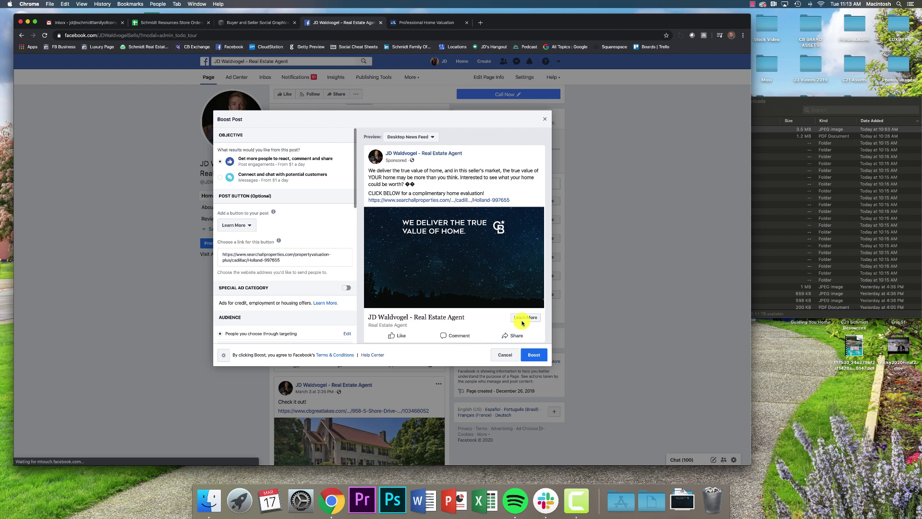
scroll(331, 304, "down", 1)
scroll(332, 303, "down", 1)
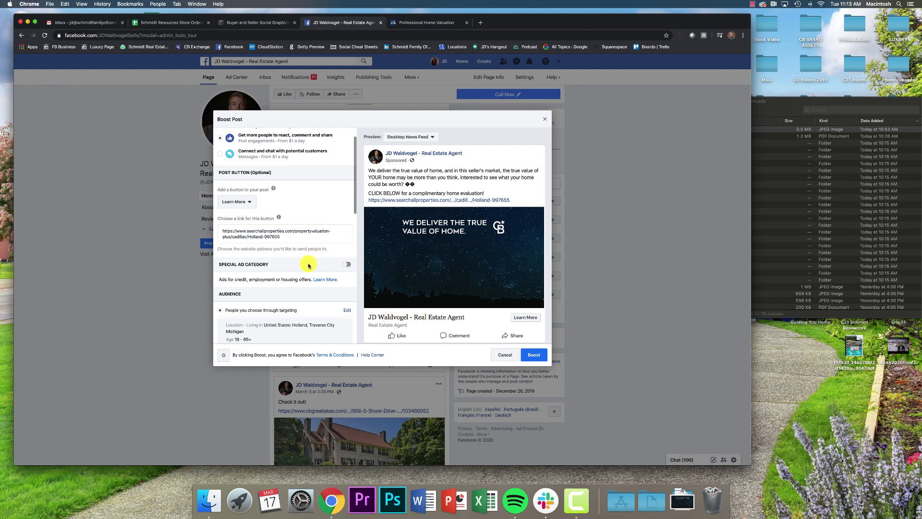
left_click(251, 24)
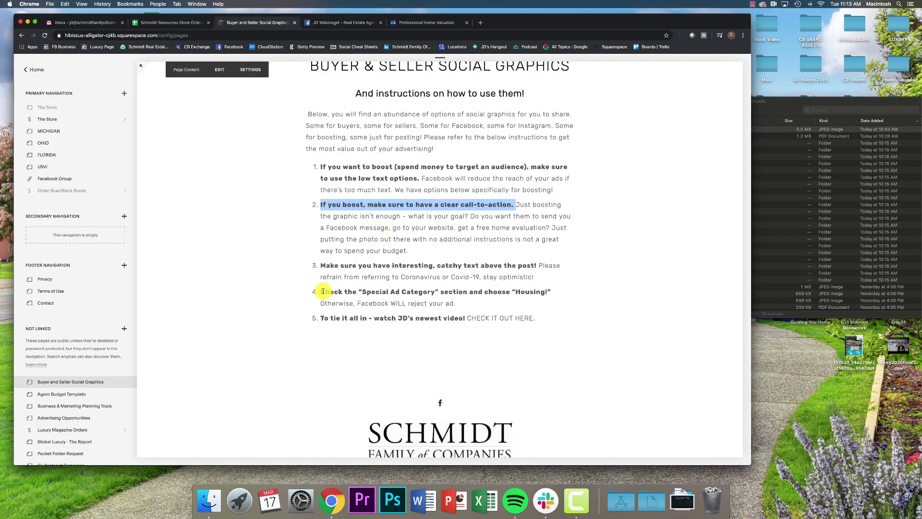
left_click_drag(320, 291, 547, 293)
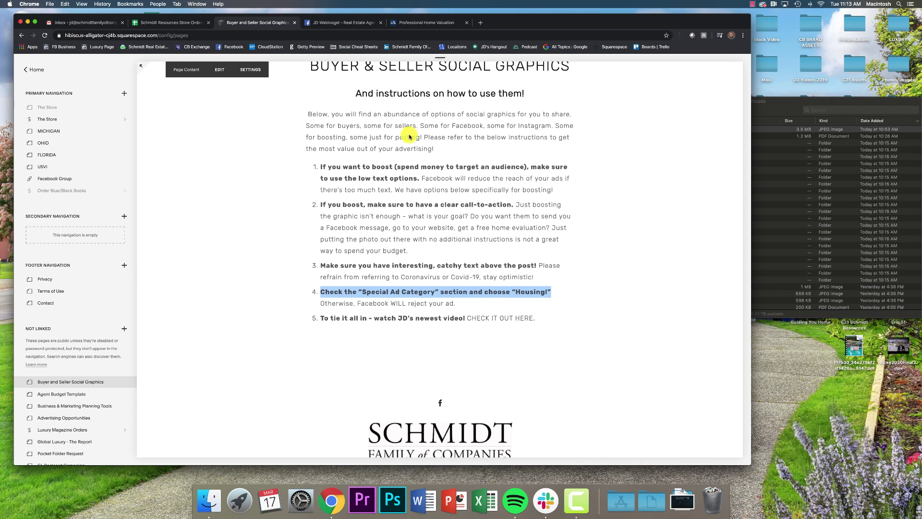
left_click(341, 23)
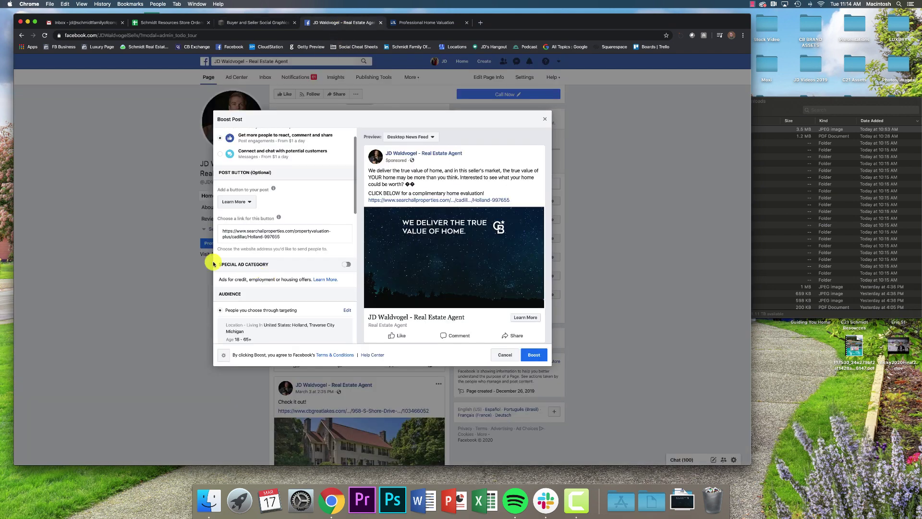
Turn on Special Ad Category and choose Housing as the ad category.
left_click_drag(219, 264, 277, 267)
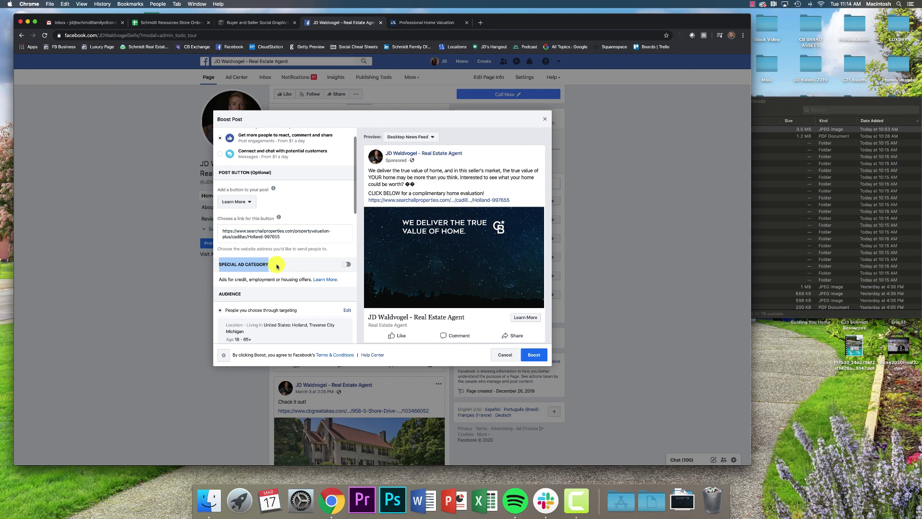
left_click(346, 266)
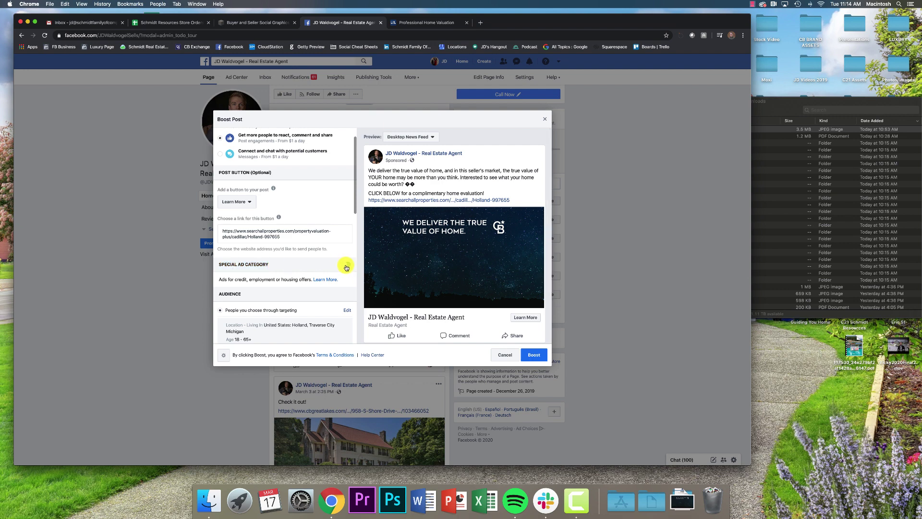
left_click(346, 266)
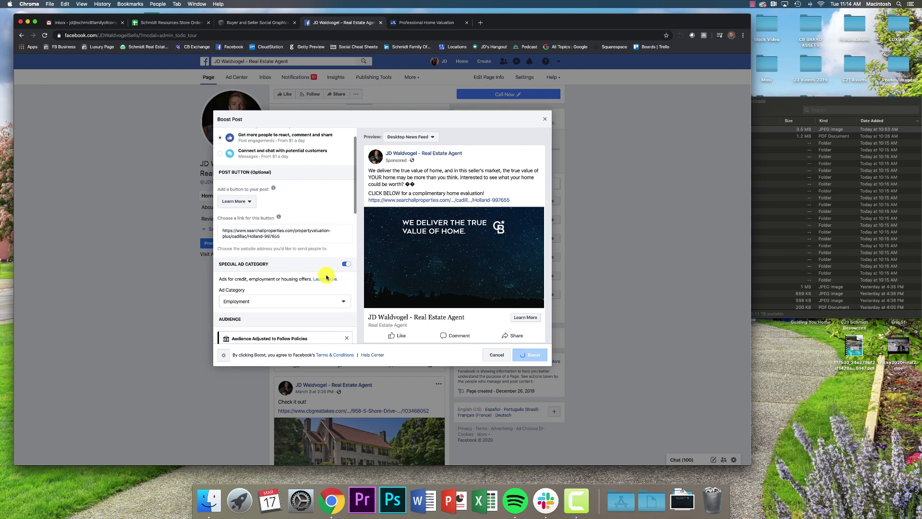
left_click(242, 294)
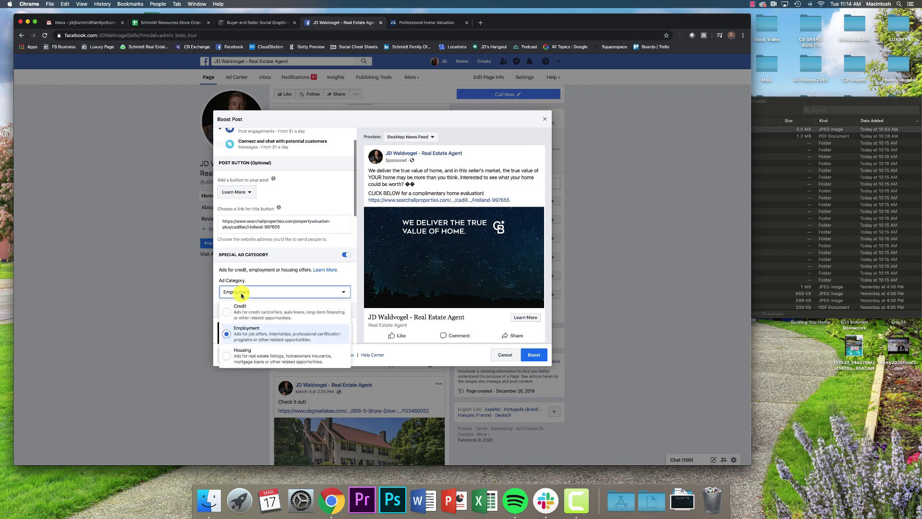
left_click(247, 350)
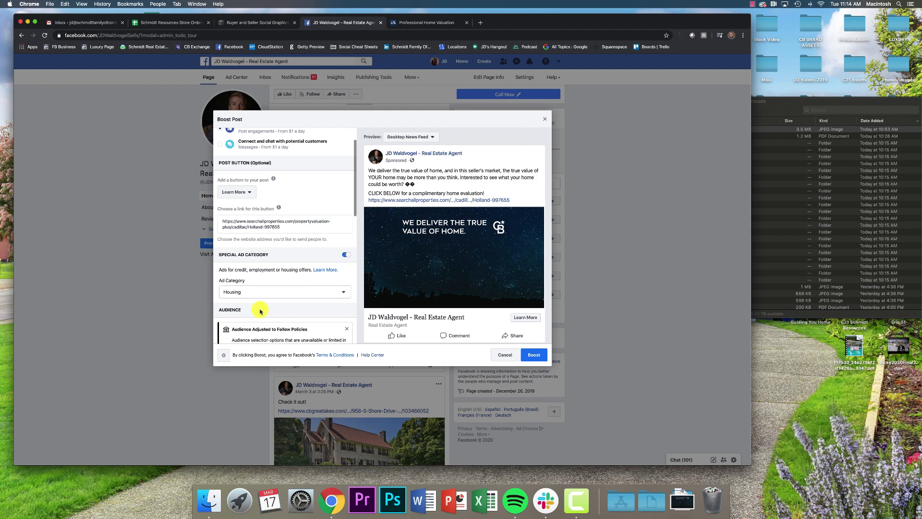
scroll(260, 310, "down", 2)
scroll(259, 310, "down", 2)
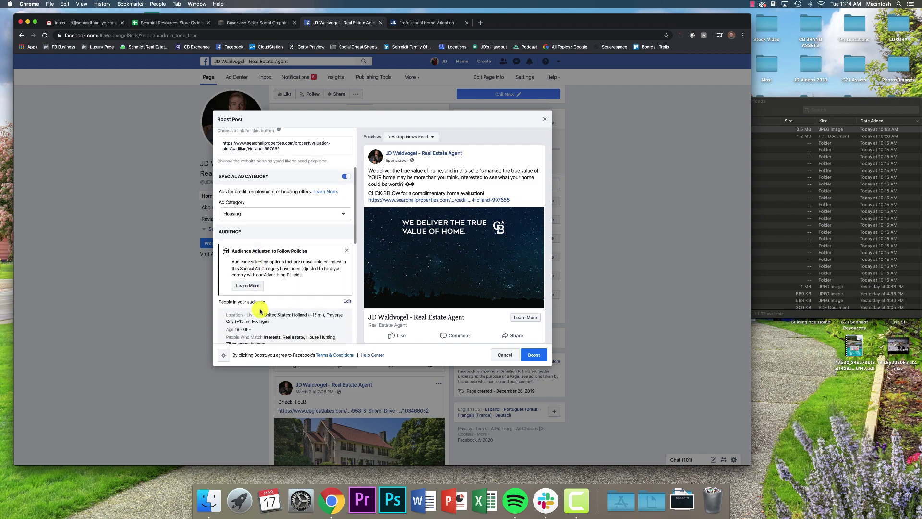
scroll(260, 310, "down", 1)
scroll(260, 310, "down", 1)
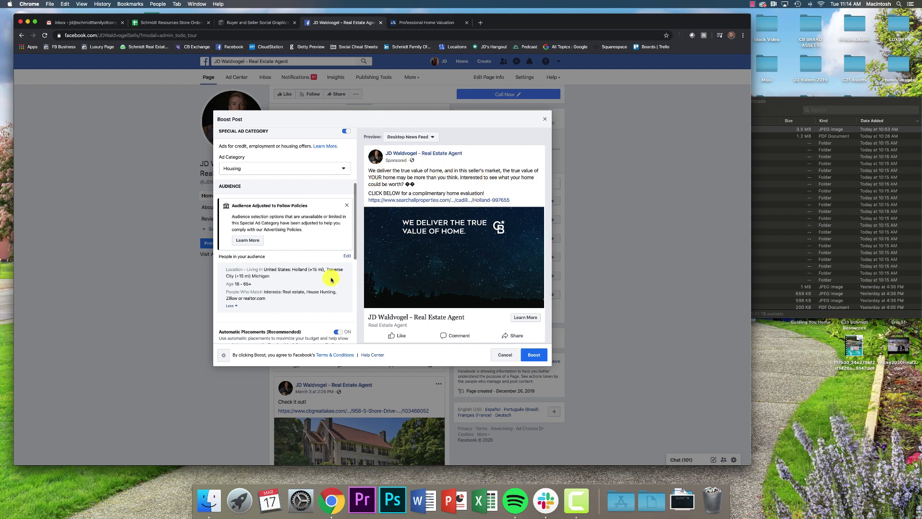
Remove the House Hunting interest and Traverse City location from the boost audience.
left_click(346, 256)
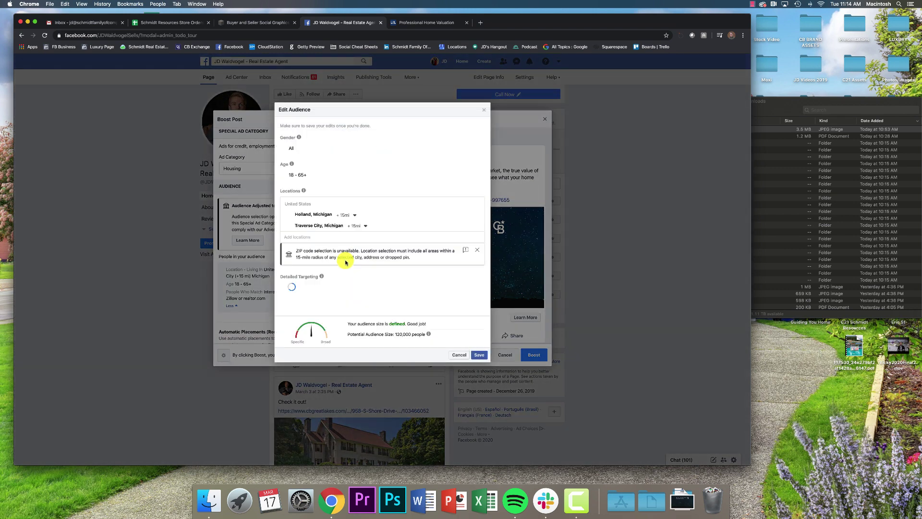
scroll(333, 271, "down", 1)
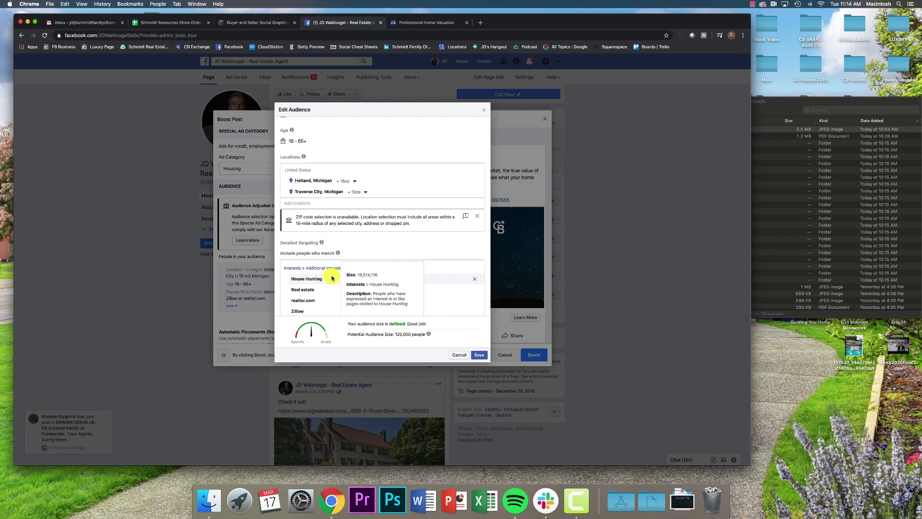
left_click(475, 279)
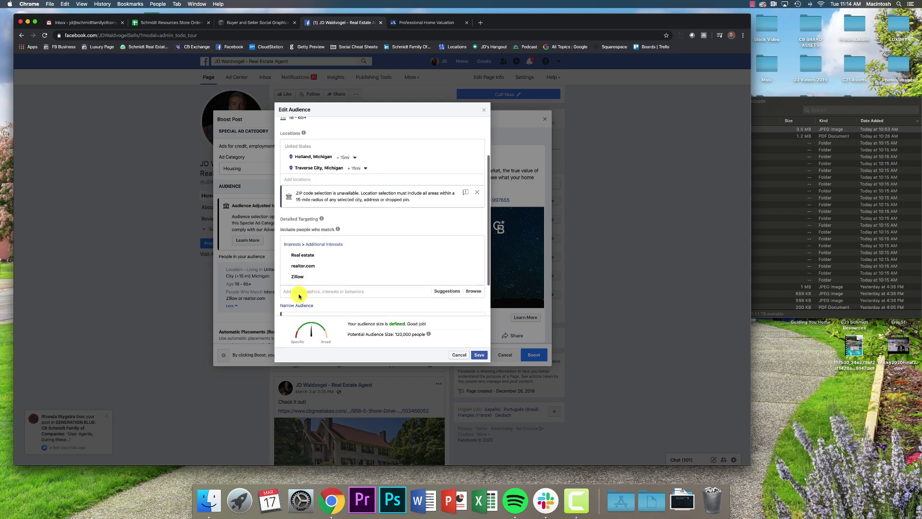
scroll(329, 301, "down", 2)
scroll(356, 309, "down", 2)
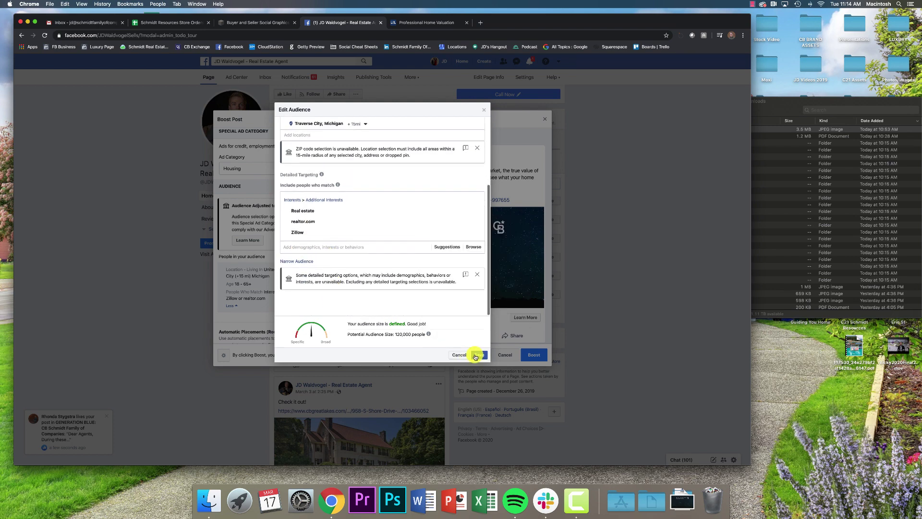
mouse_move(321, 174)
scroll(308, 177, "up", 2)
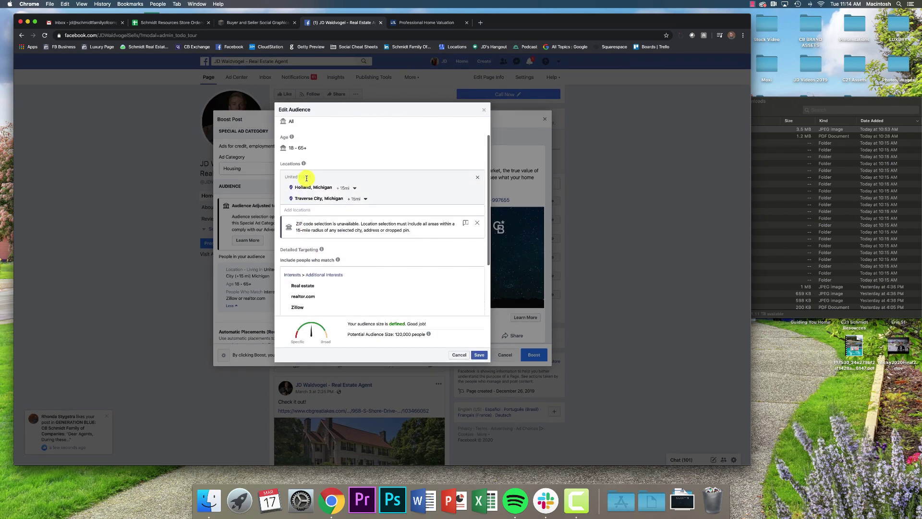
scroll(330, 206, "up", 2)
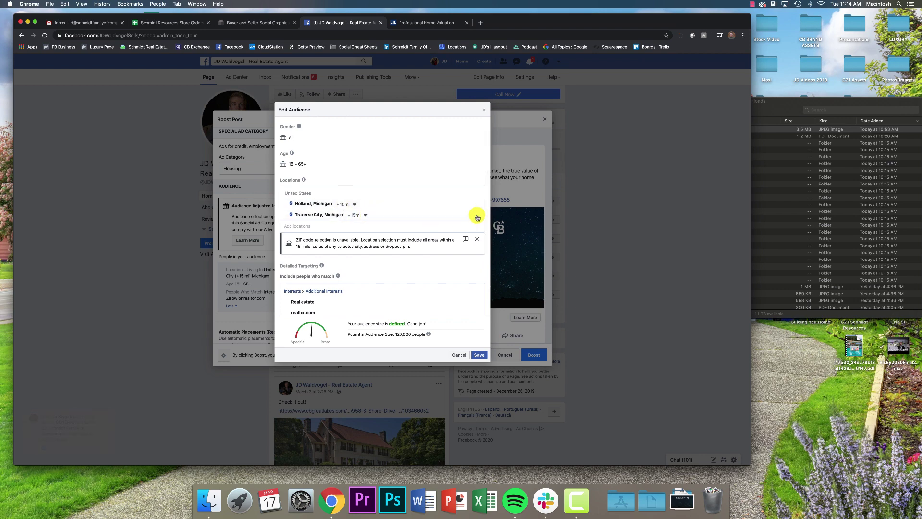
left_click(477, 215)
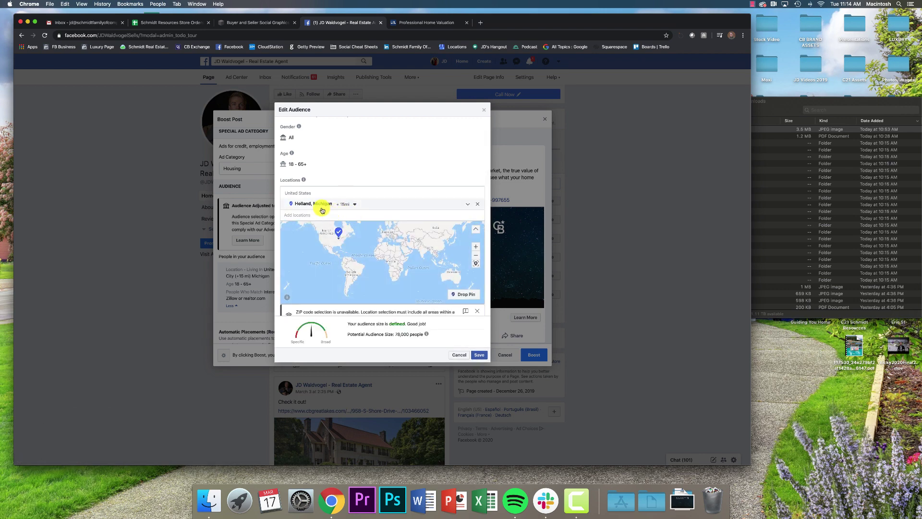
Set a 20-mile radius around Holland, Michigan and save the audience.
left_click(346, 203)
type("20")
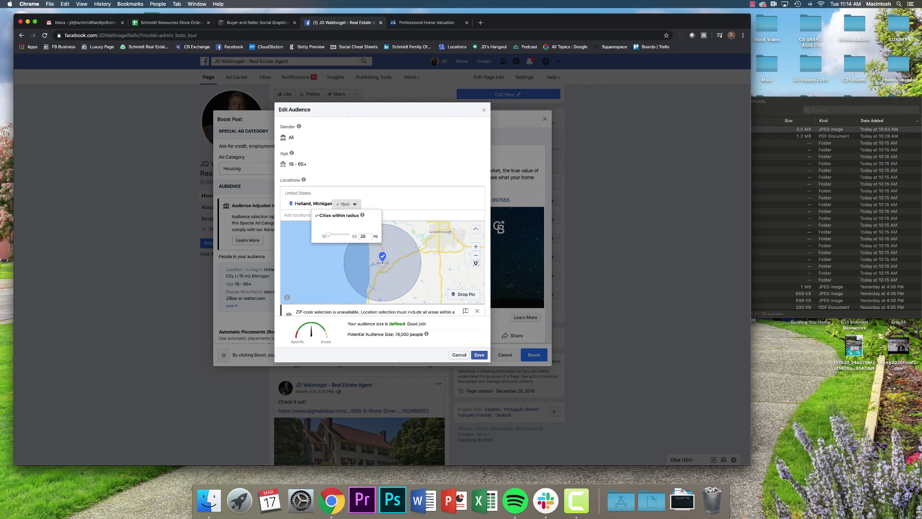
key("Return")
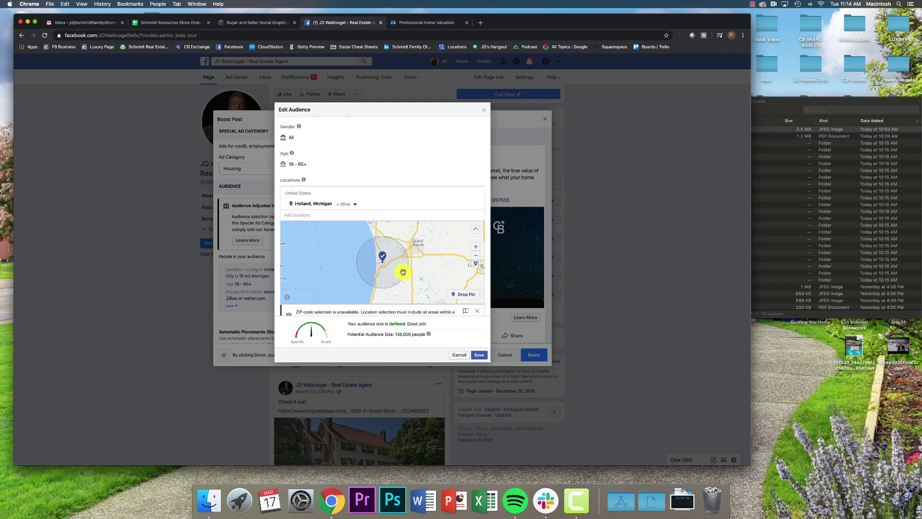
scroll(272, 264, "down", 5)
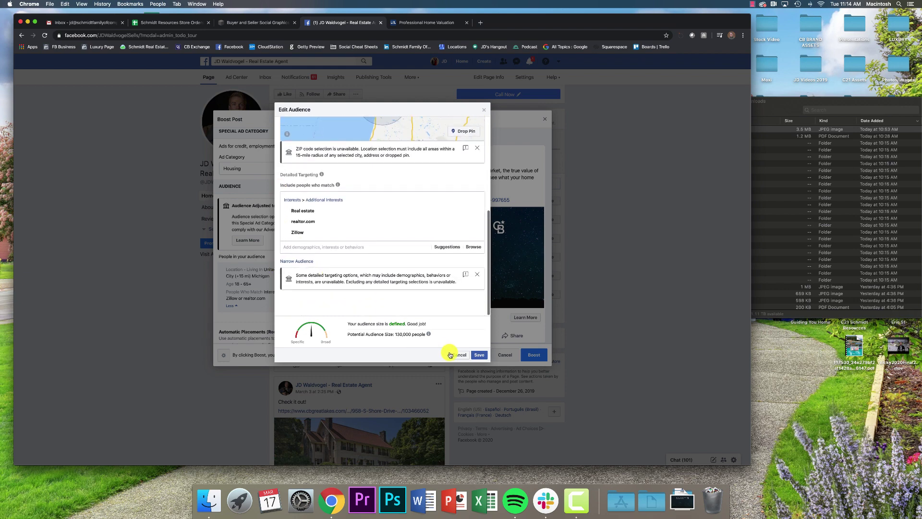
left_click(479, 355)
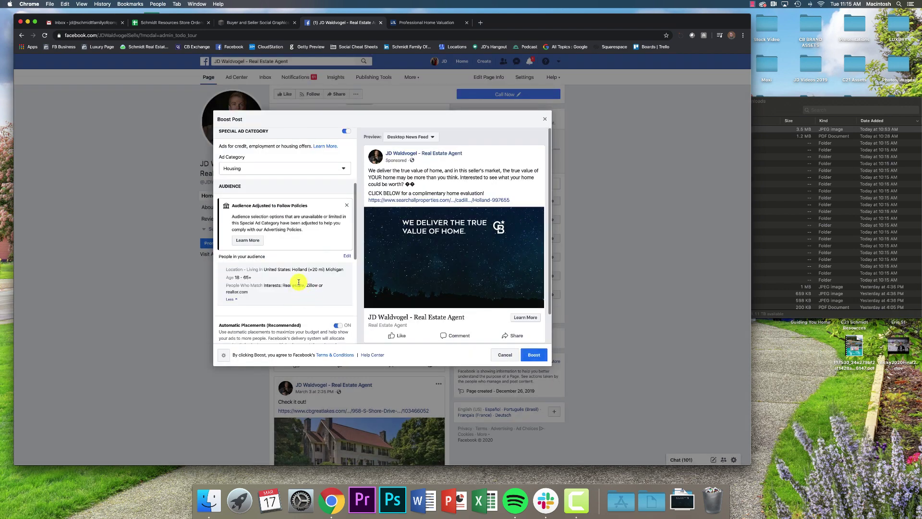
scroll(300, 283, "up", 1)
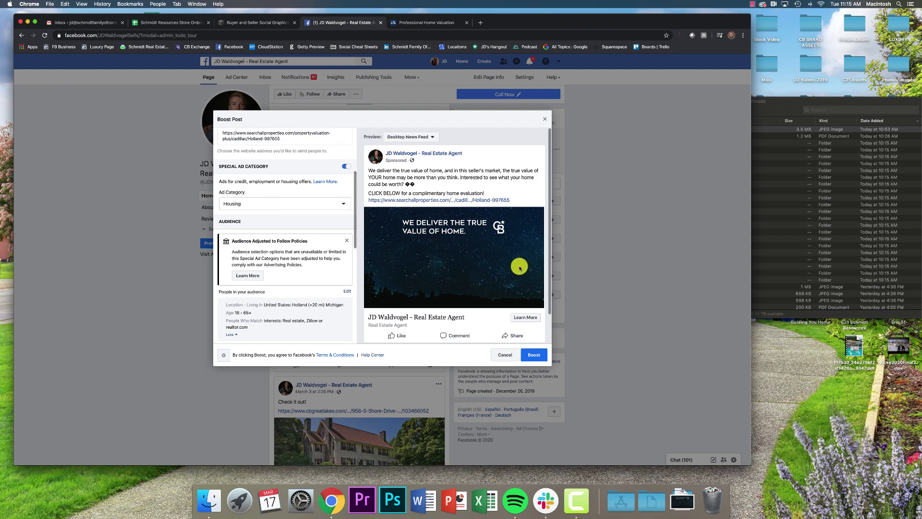
scroll(282, 238, "down", 3)
scroll(282, 236, "down", 2)
scroll(282, 234, "up", 1)
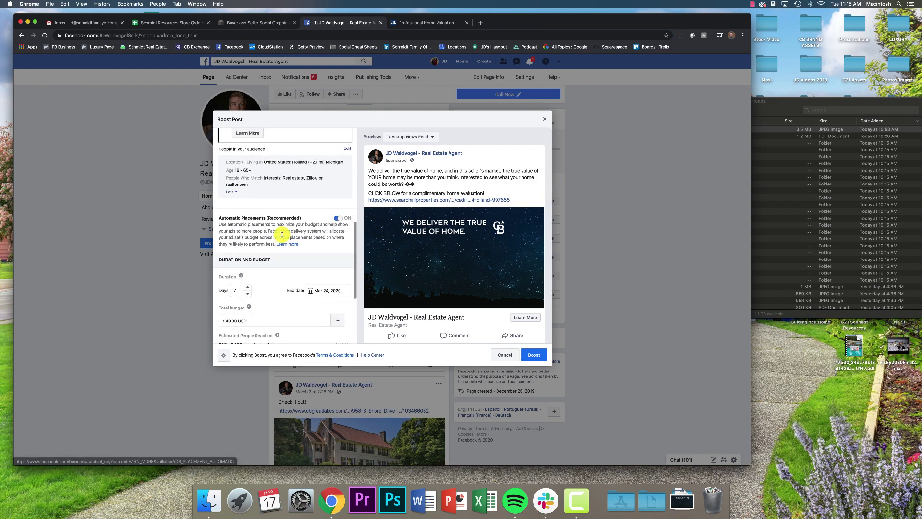
scroll(282, 235, "up", 1)
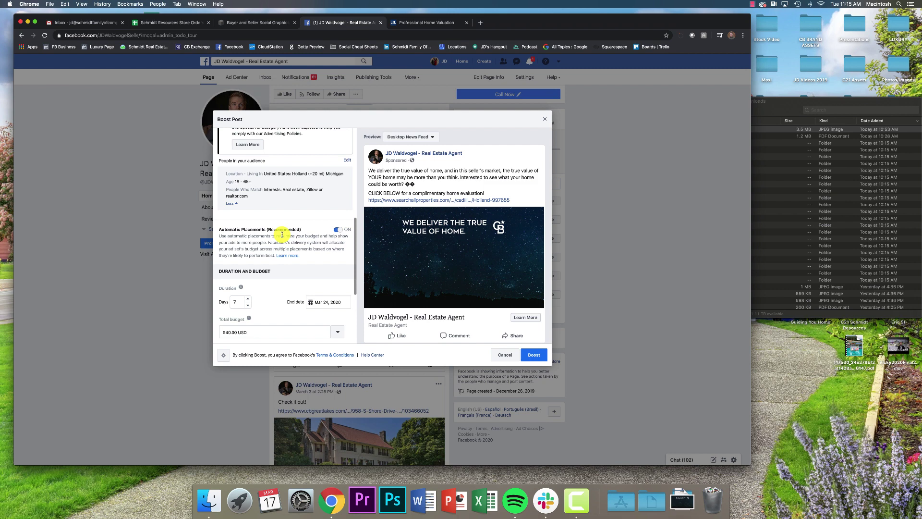
scroll(282, 234, "down", 1)
scroll(281, 238, "down", 2)
scroll(307, 250, "down", 2)
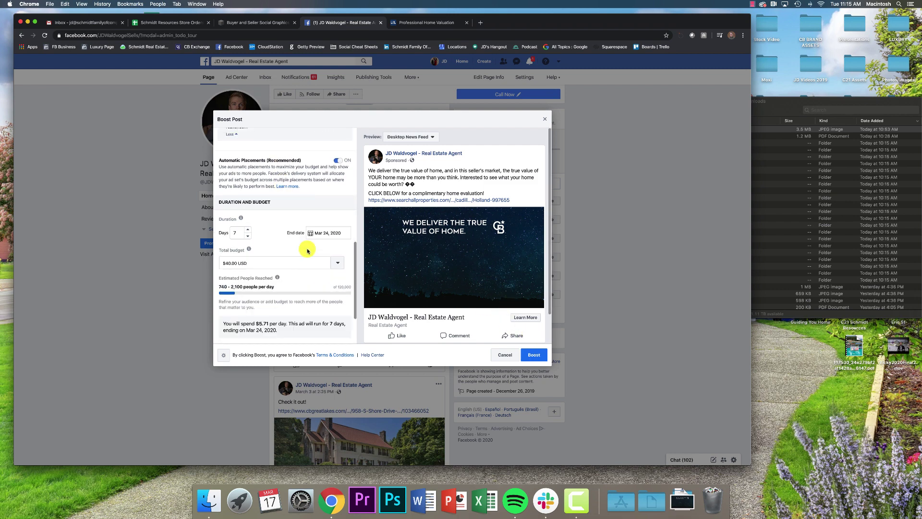
scroll(307, 250, "down", 2)
scroll(344, 294, "up", 5)
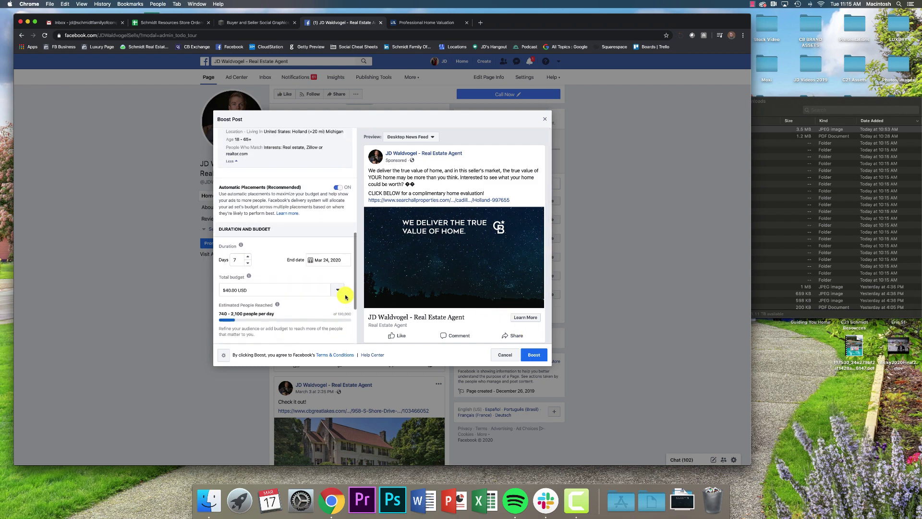
scroll(346, 296, "up", 2)
scroll(346, 296, "up", 1)
scroll(345, 297, "up", 2)
scroll(346, 297, "up", 1)
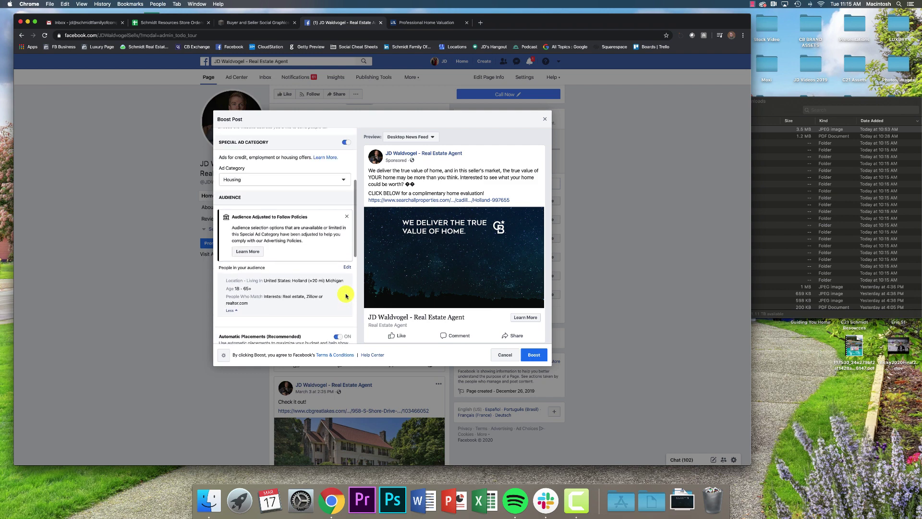